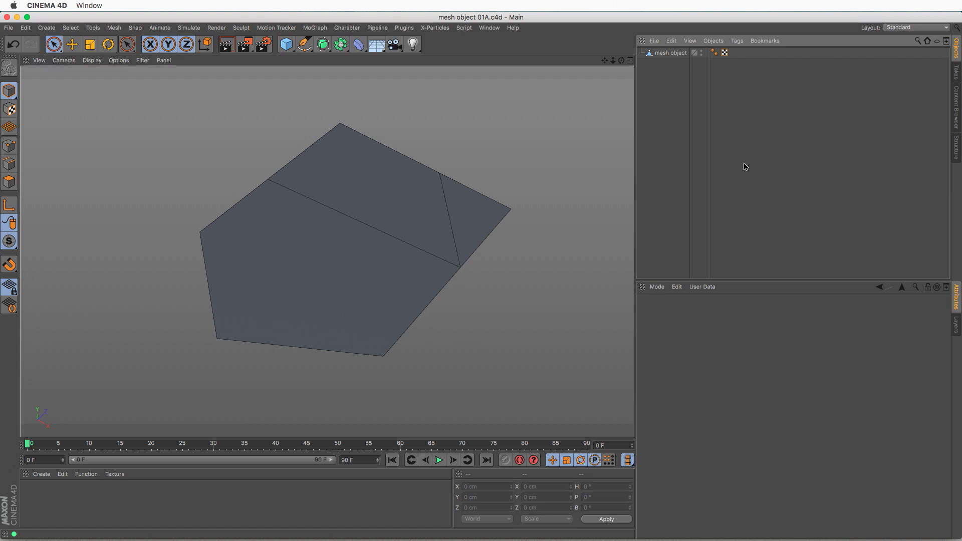
Select the mesh object and switch to polygon mode to examine its individual polygons.
{"action": "left_click", "coordinate": [671, 54]}
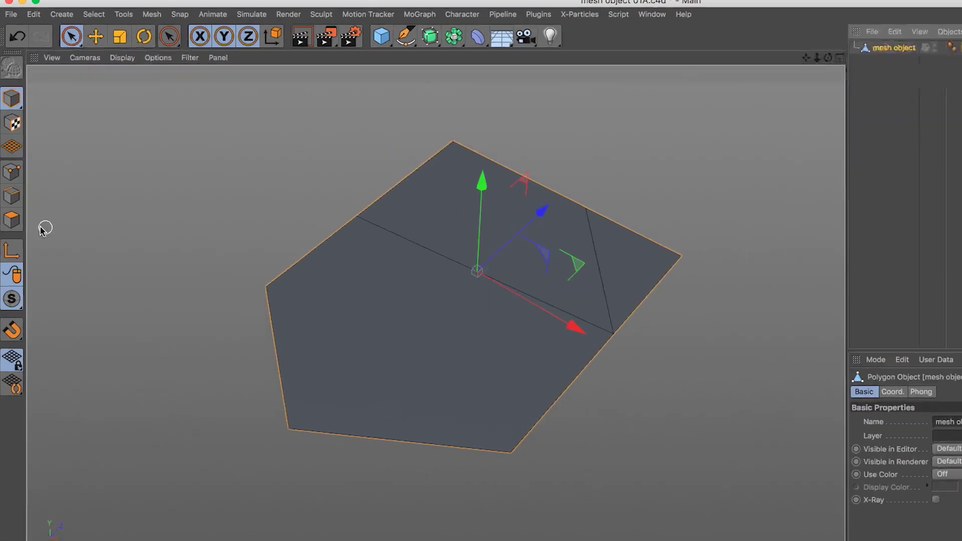
{"action": "left_click", "coordinate": [14, 223]}
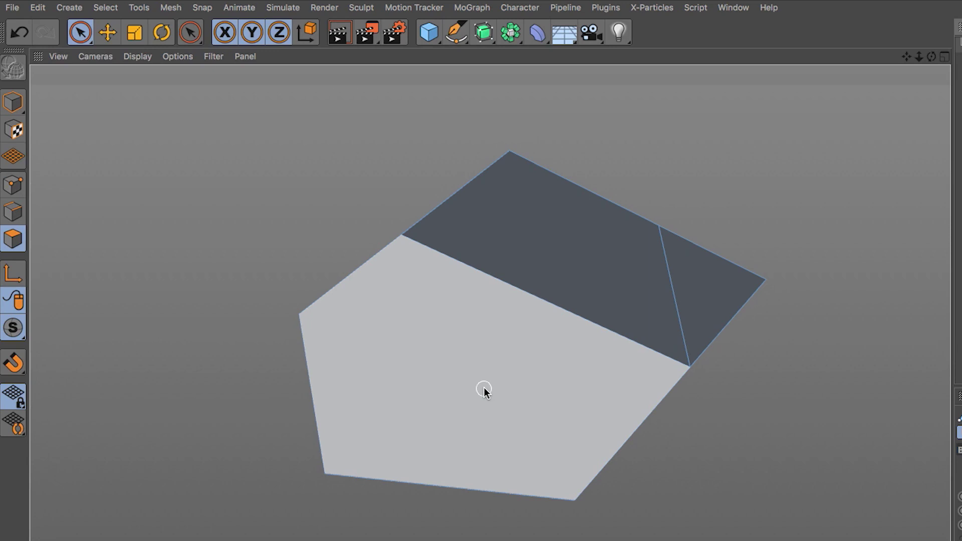
Create a new scene and add a Plane primitive.
{"action": "key", "text": "super+n"}
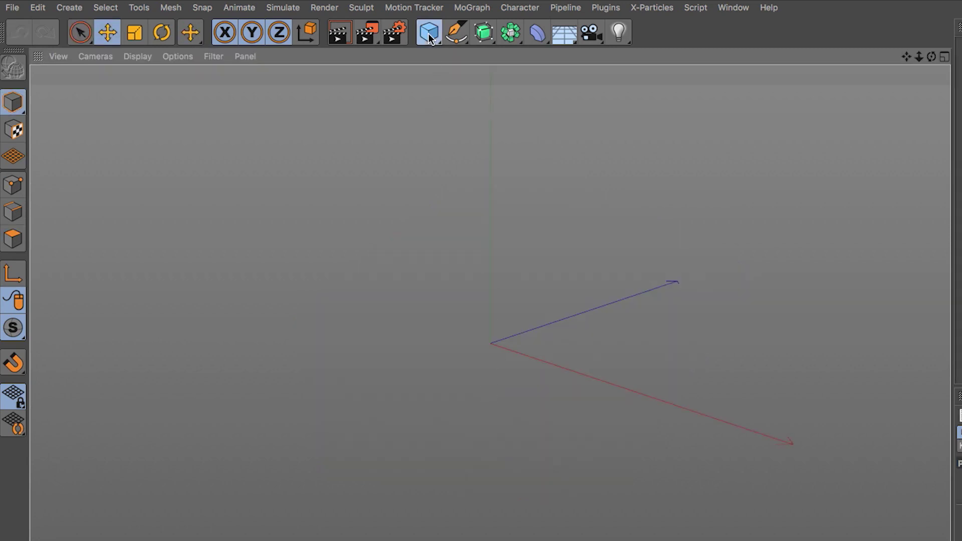
{"action": "left_click_drag", "start_coordinate": [429, 37], "coordinate": [560, 86]}
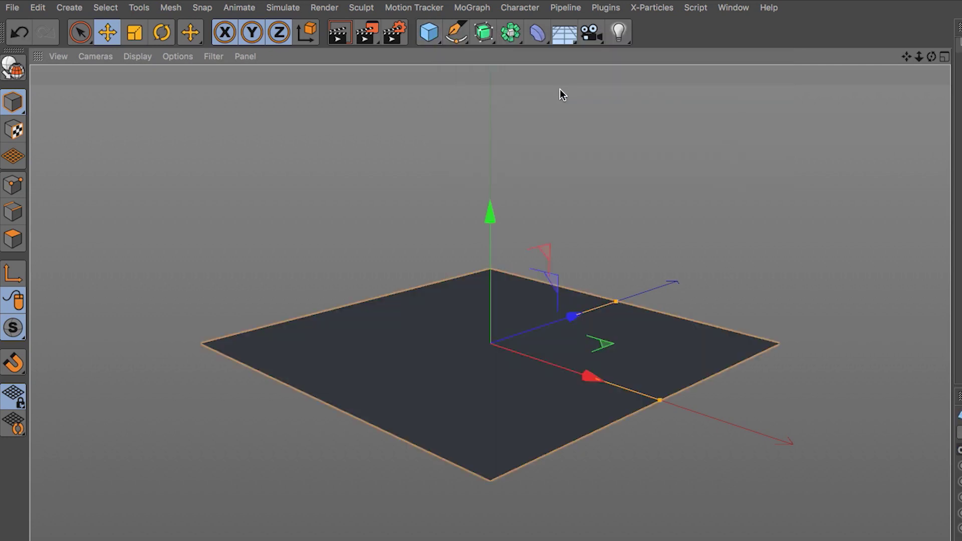
Display the plane in Hidden Line mode so its segment grid shows in the viewport.
{"action": "left_click", "coordinate": [138, 56]}
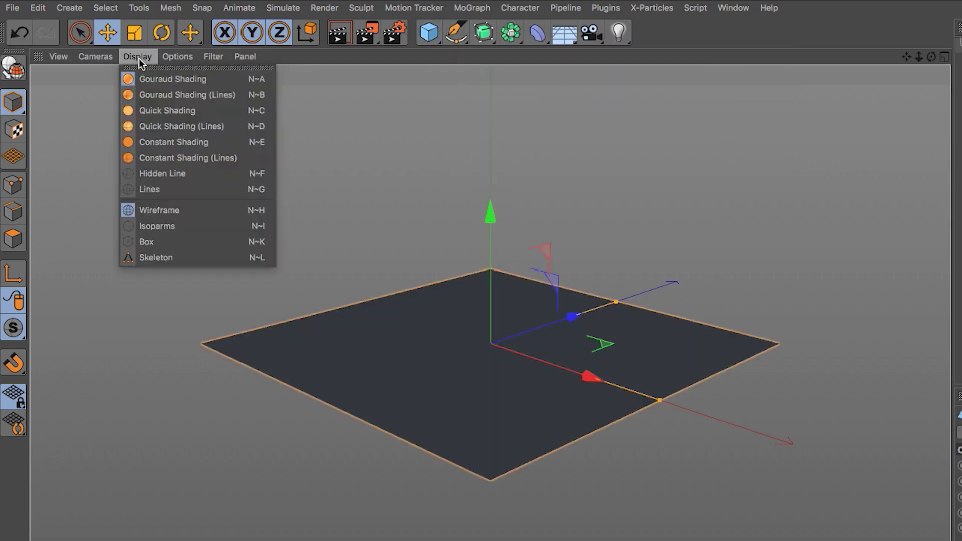
{"action": "left_click", "coordinate": [169, 181]}
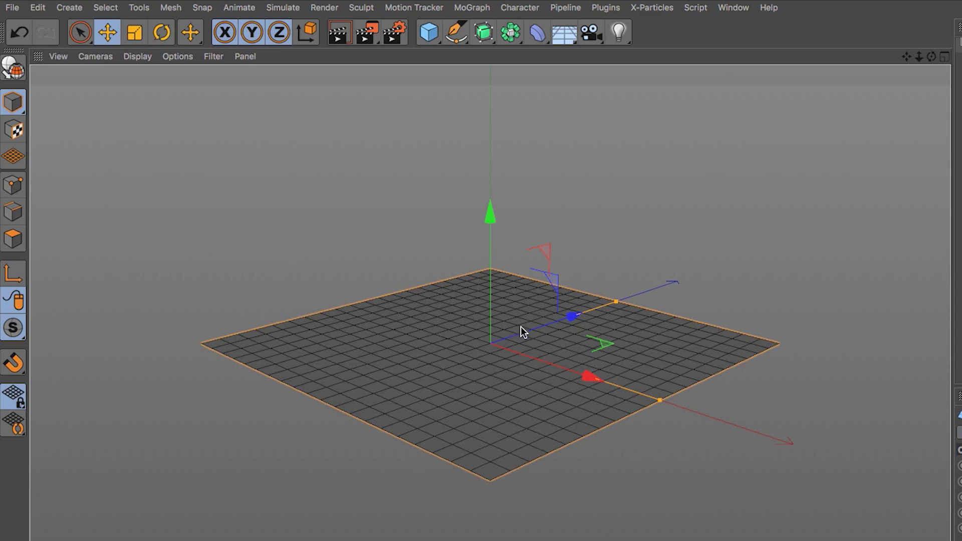
{"action": "mouse_move", "coordinate": [578, 342]}
{"action": "left_mouse_down", "text": "alt"}
{"action": "mouse_move", "coordinate": [562, 270]}
{"action": "mouse_move", "coordinate": [528, 272]}
{"action": "mouse_move", "coordinate": [570, 333]}
{"action": "left_mouse_up", "text": "alt"}
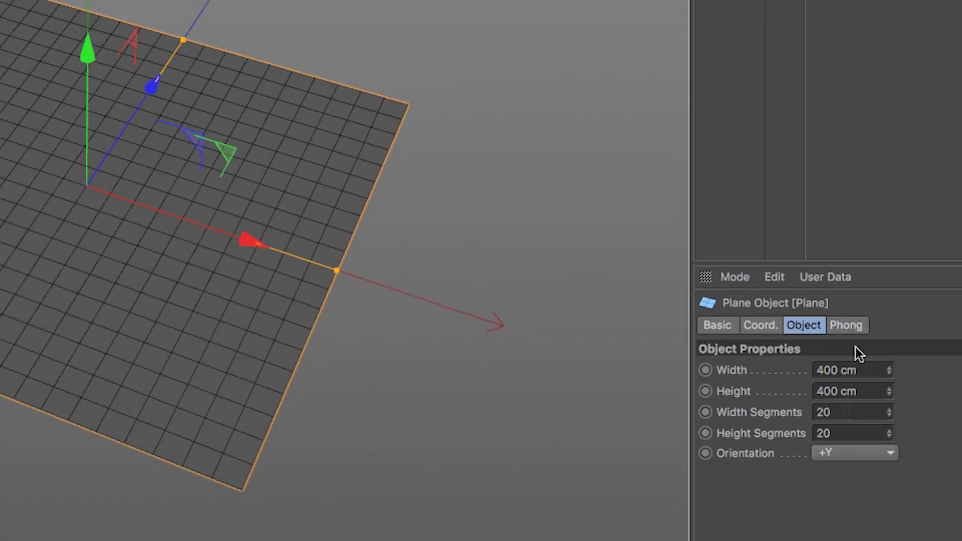
Set the plane's width and height segments to 3 each and convert it to an editable polygon object.
{"action": "double_click", "coordinate": [851, 414]}
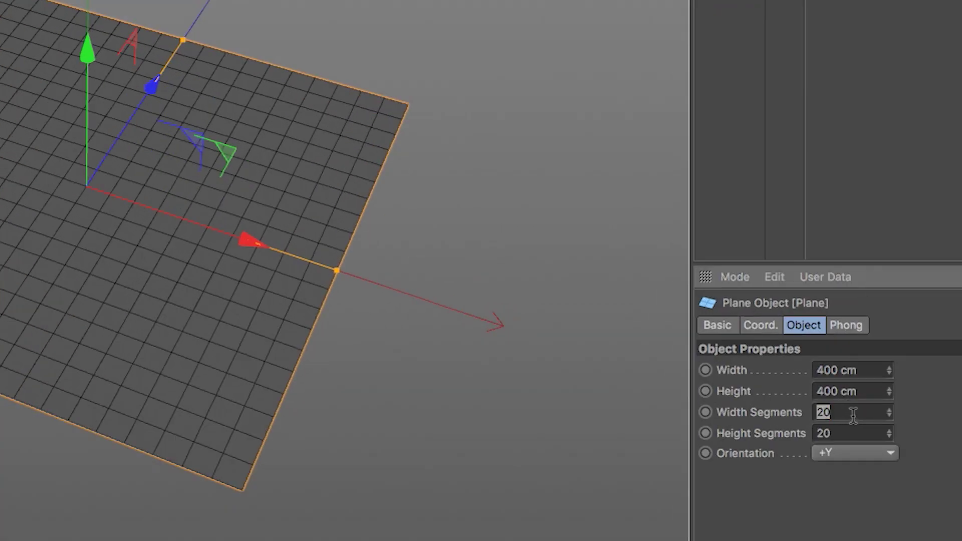
{"action": "type", "text": "3"}
{"action": "key", "text": "Tab"}
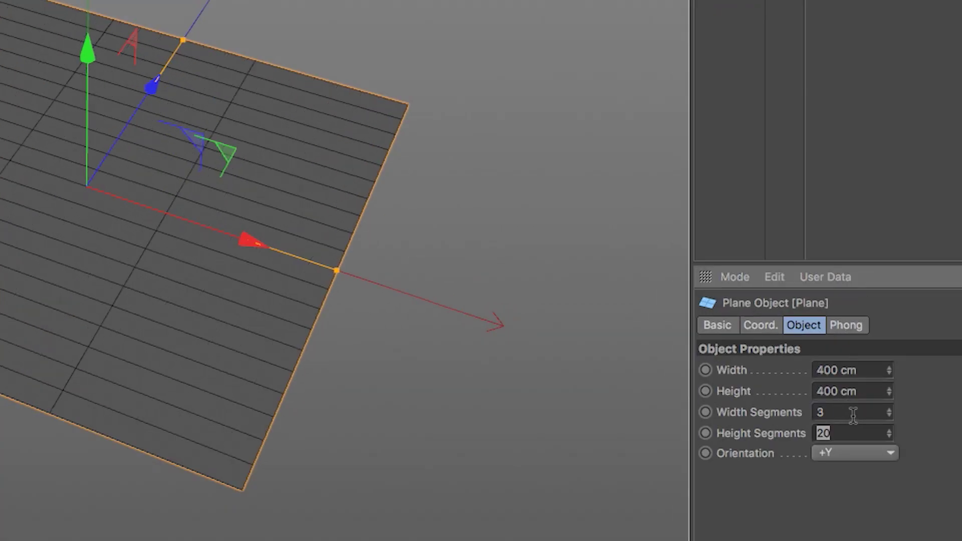
{"action": "type", "text": "3"}
{"action": "key", "text": "Return"}
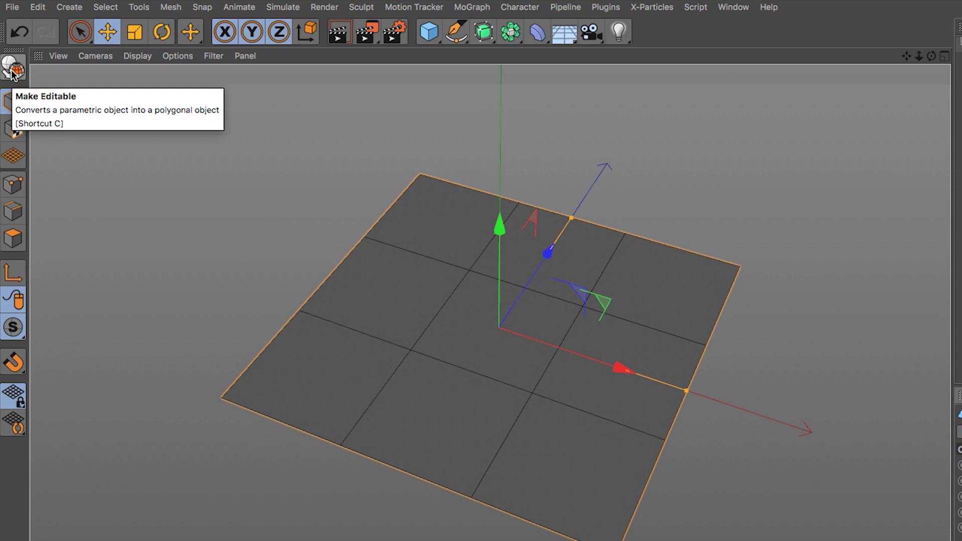
{"action": "left_click", "coordinate": [12, 72]}
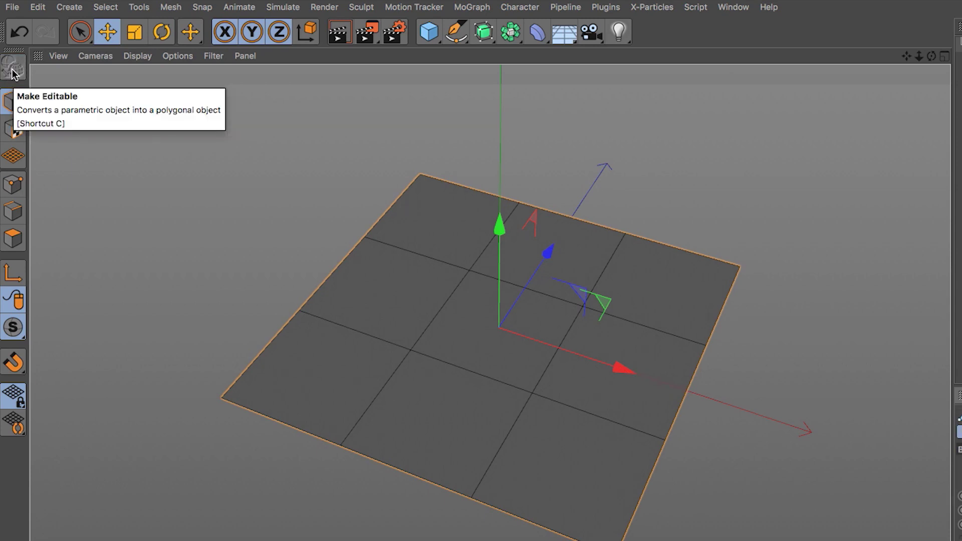
Select all of the plane's polygons and melt them into a single n-gon.
{"action": "left_click", "coordinate": [12, 239]}
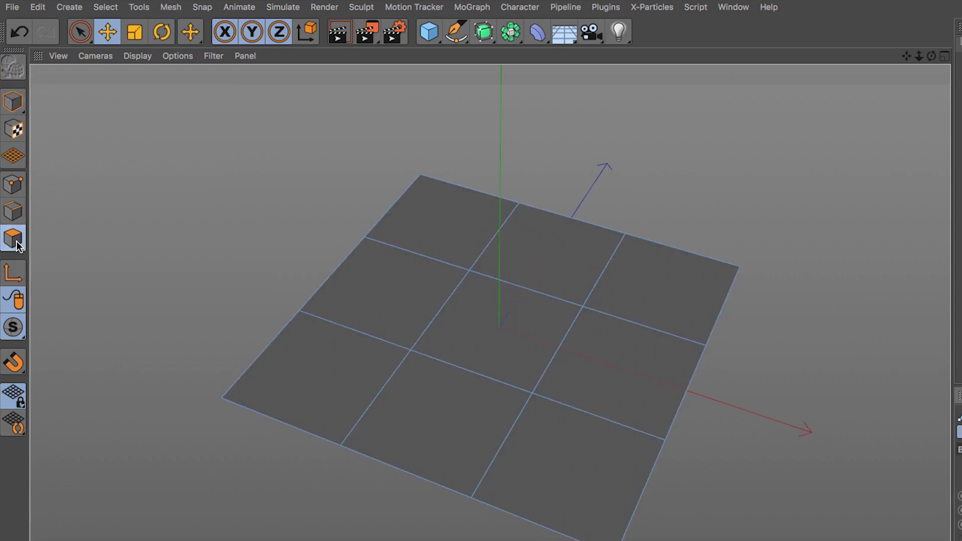
{"action": "left_click", "coordinate": [407, 293]}
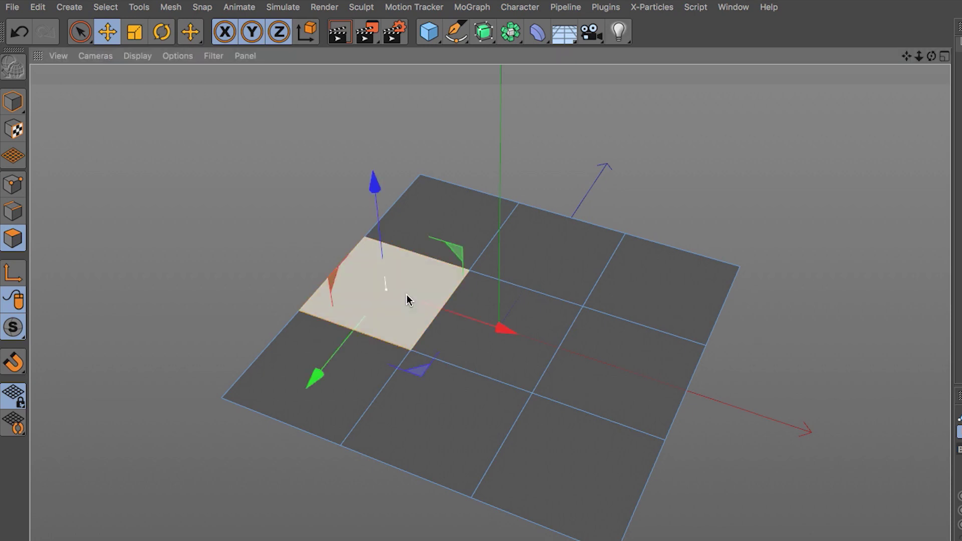
{"action": "key", "text": "super+a"}
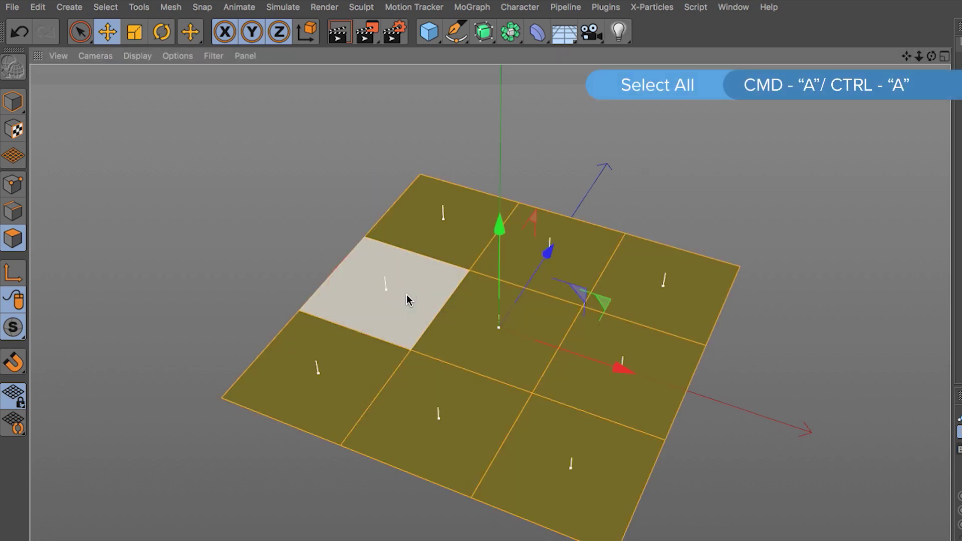
{"action": "right_click", "coordinate": [735, 202]}
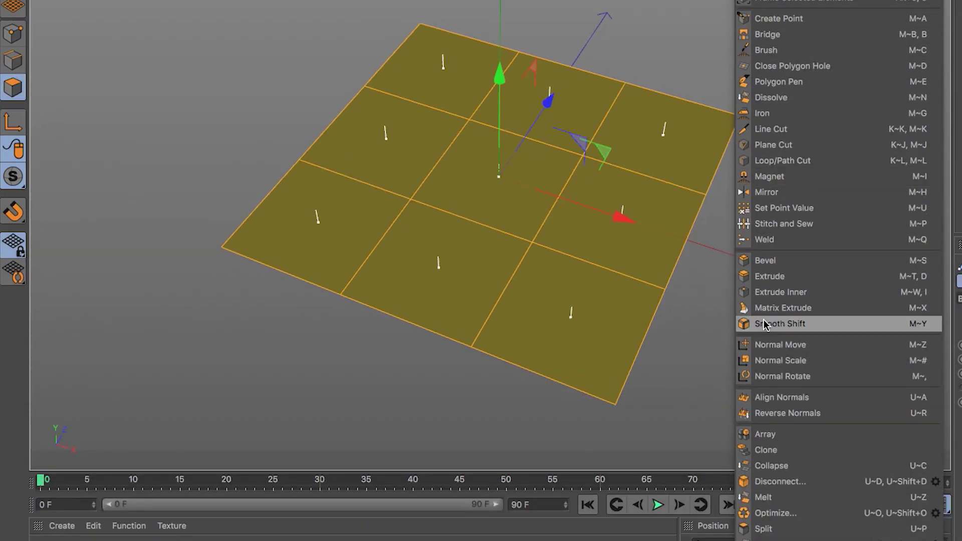
{"action": "left_click", "coordinate": [764, 497]}
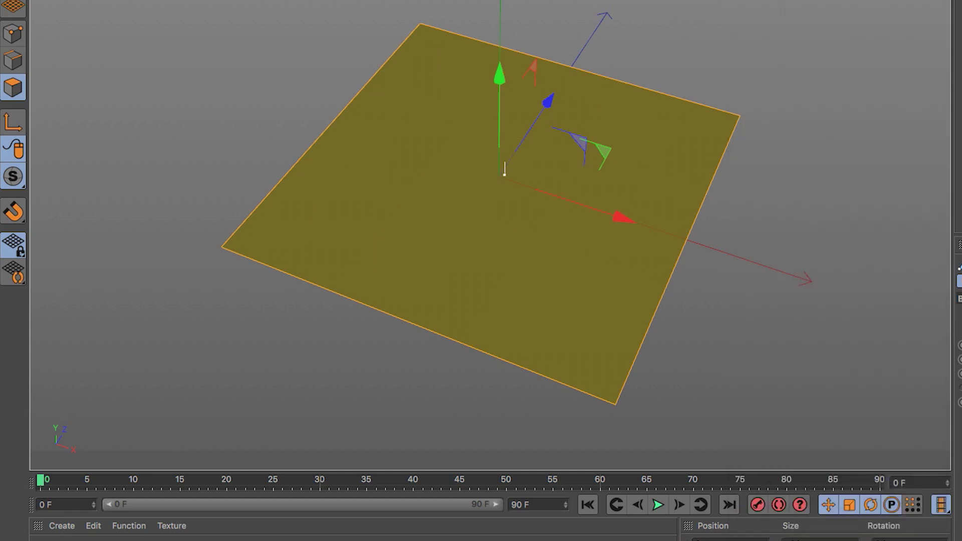
Switch to point mode and turn on the display of N-gon Lines in the viewport.
{"action": "left_click", "coordinate": [15, 185]}
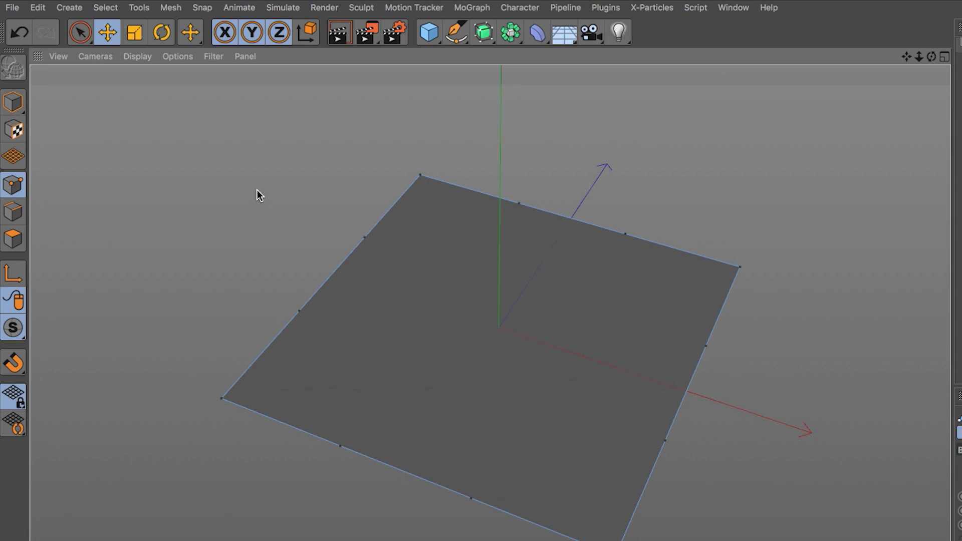
{"action": "left_click", "coordinate": [212, 56]}
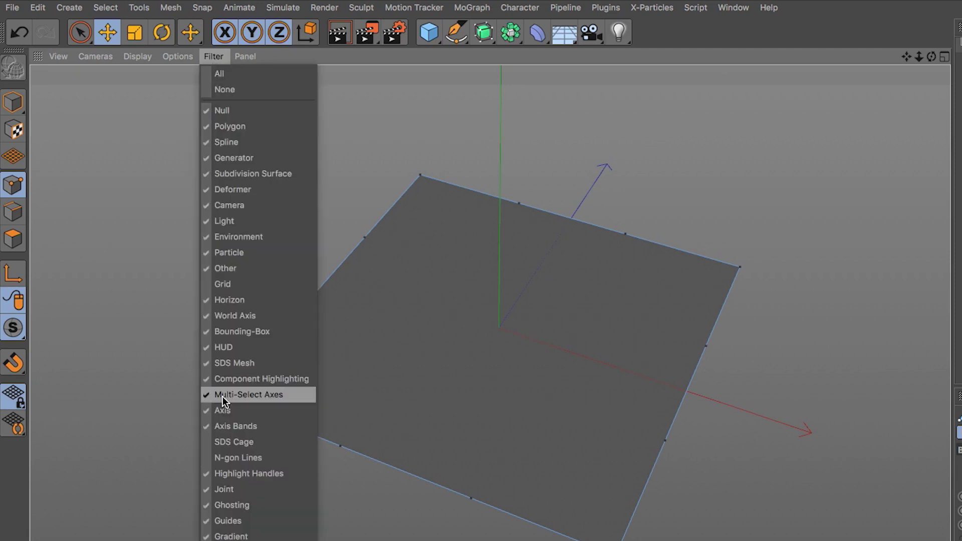
{"action": "left_click", "coordinate": [223, 457]}
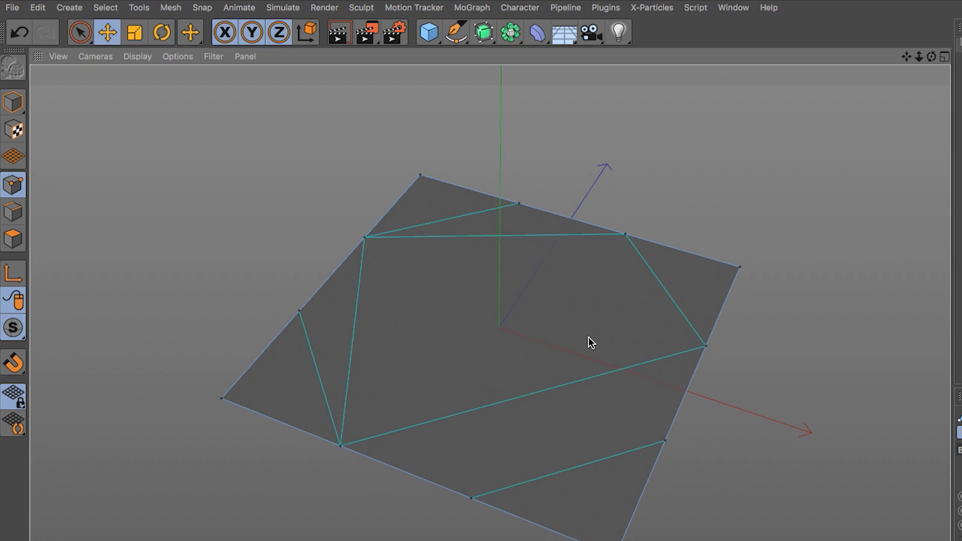
Move one inner point of the plane's far edge inward along Z, past the nearby n-gon line.
{"action": "left_click", "coordinate": [521, 206]}
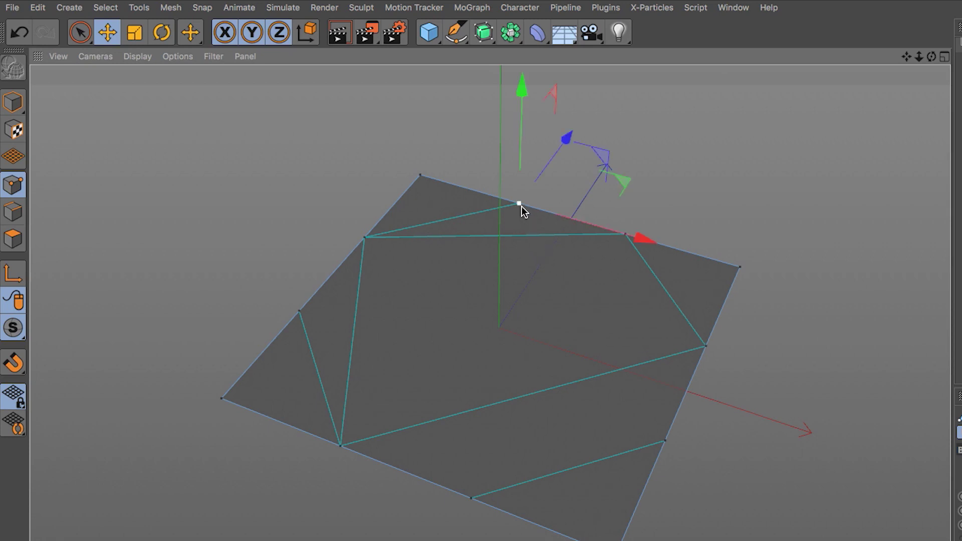
{"action": "mouse_move", "coordinate": [554, 166]}
{"action": "left_mouse_down"}
{"action": "mouse_move", "coordinate": [557, 149]}
{"action": "mouse_move", "coordinate": [545, 164]}
{"action": "left_mouse_up"}
{"action": "right_click_drag", "start_coordinate": [504, 231], "coordinate": [593, 267], "text": "alt"}
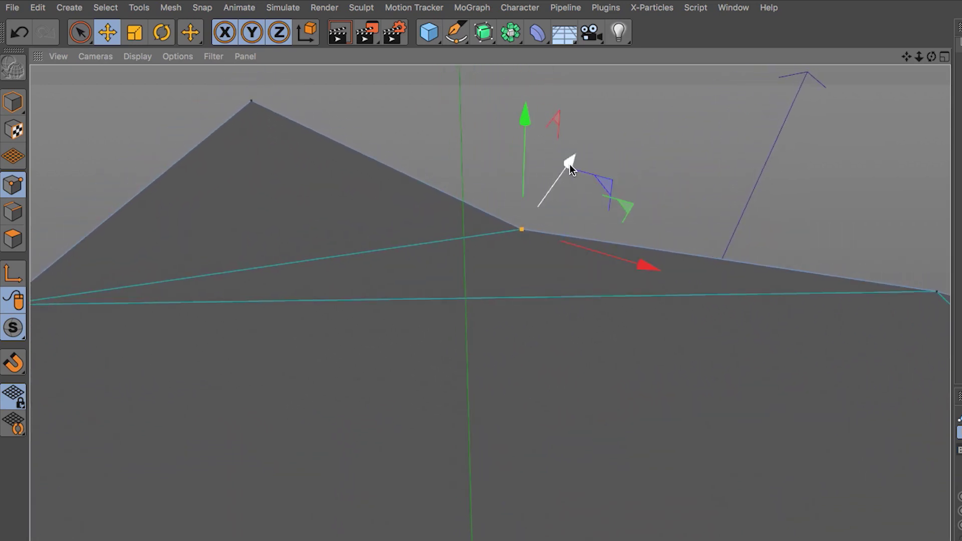
{"action": "left_click_drag", "start_coordinate": [569, 161], "coordinate": [481, 279]}
{"action": "left_click_drag", "start_coordinate": [621, 285], "coordinate": [551, 281], "text": "alt"}
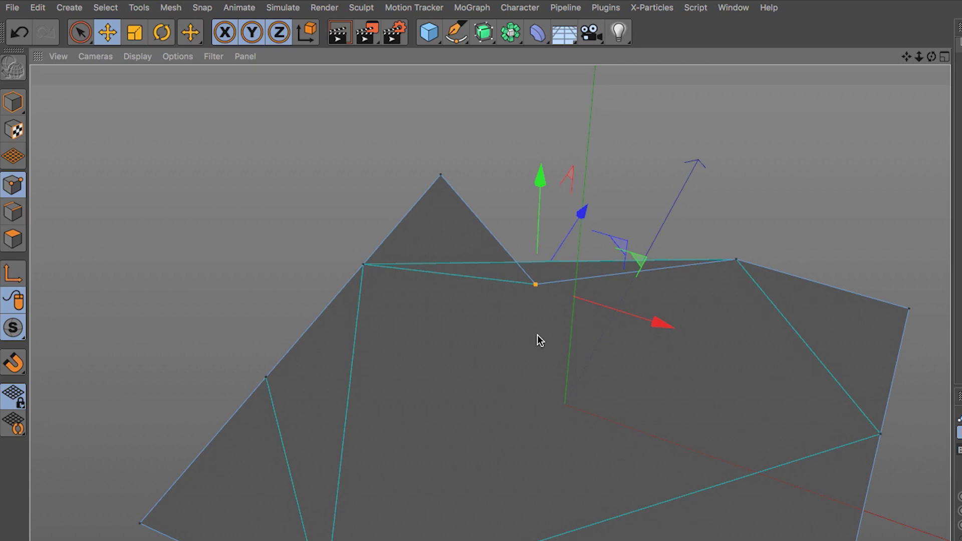
Detach the N-Gons commands as a floating palette over the viewport.
{"action": "left_click", "coordinate": [170, 8]}
{"action": "mouse_move", "coordinate": [178, 119]}
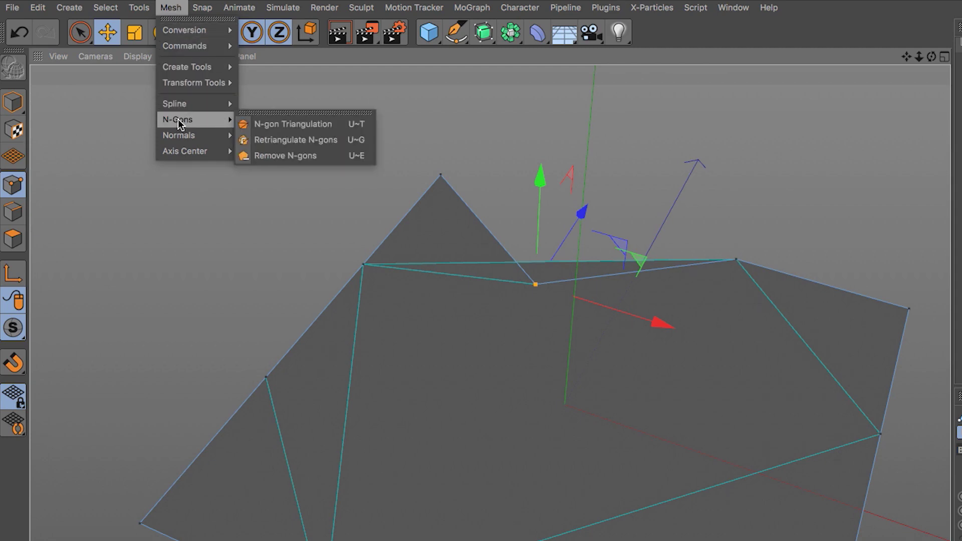
{"action": "mouse_move", "coordinate": [272, 112]}
{"action": "left_mouse_down"}
{"action": "mouse_move", "coordinate": [298, 105]}
{"action": "mouse_move", "coordinate": [238, 103]}
{"action": "left_mouse_up"}
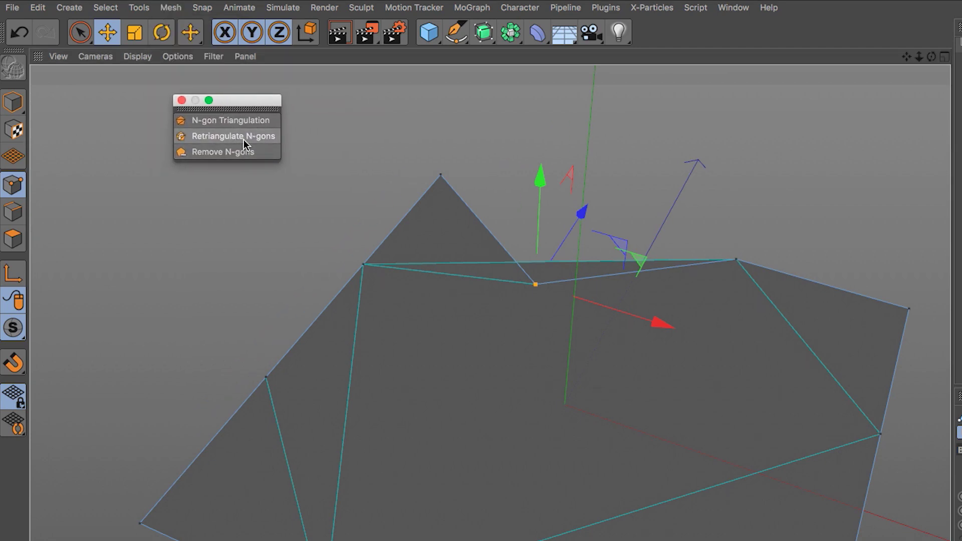
Enlarge the N-Gons palette's icons and resize its window to fit all three commands.
{"action": "right_click", "coordinate": [244, 144]}
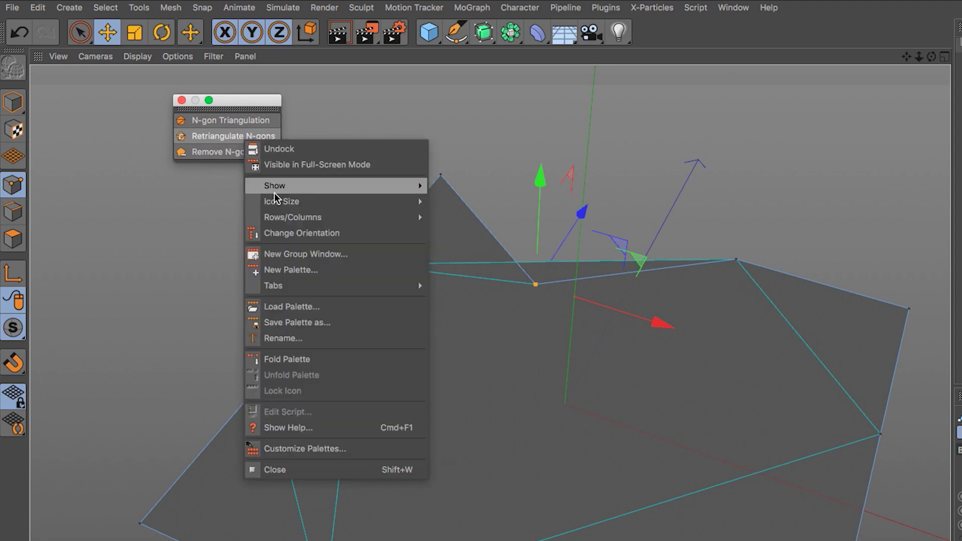
{"action": "mouse_move", "coordinate": [337, 201]}
{"action": "left_click", "coordinate": [470, 238]}
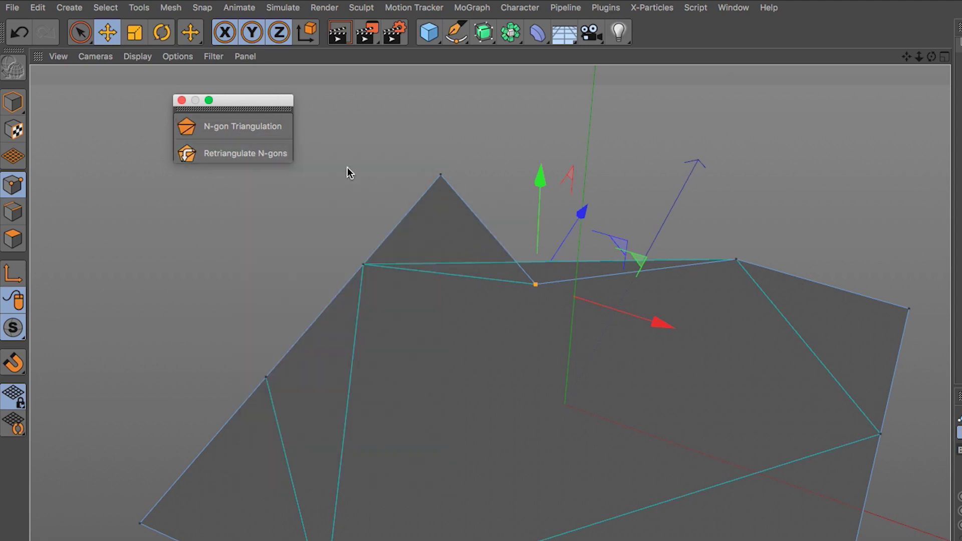
{"action": "left_click_drag", "start_coordinate": [293, 164], "coordinate": [303, 207]}
{"action": "left_click_drag", "start_coordinate": [266, 102], "coordinate": [257, 110]}
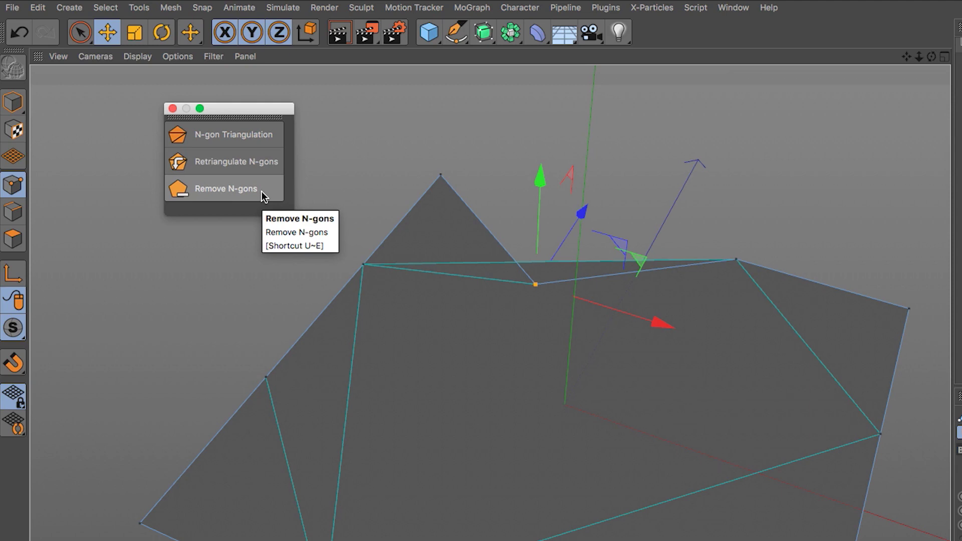
Try Retriangulate N-gons on the deformed n-gon, and undo the retriangulation.
{"action": "left_click", "coordinate": [248, 162]}
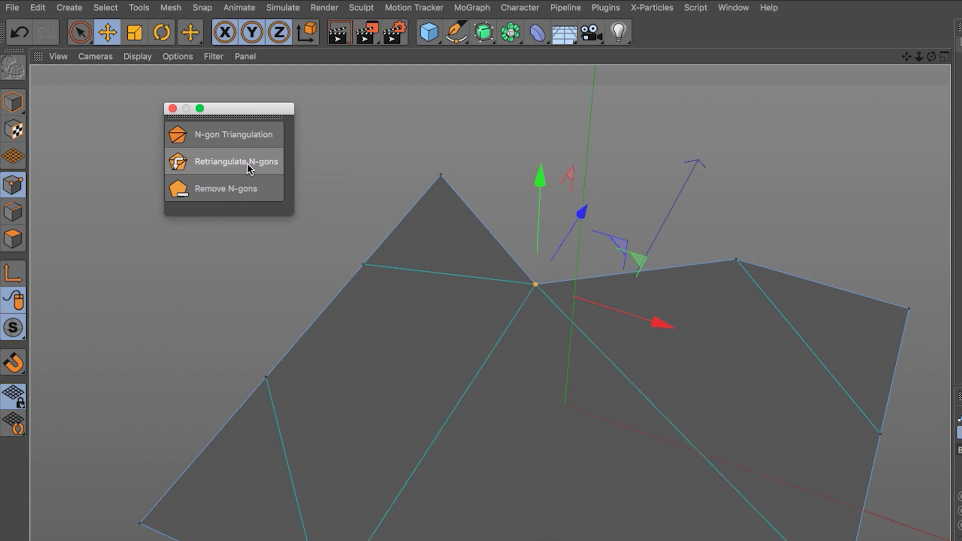
{"action": "left_click_drag", "start_coordinate": [573, 383], "coordinate": [569, 316], "text": "alt"}
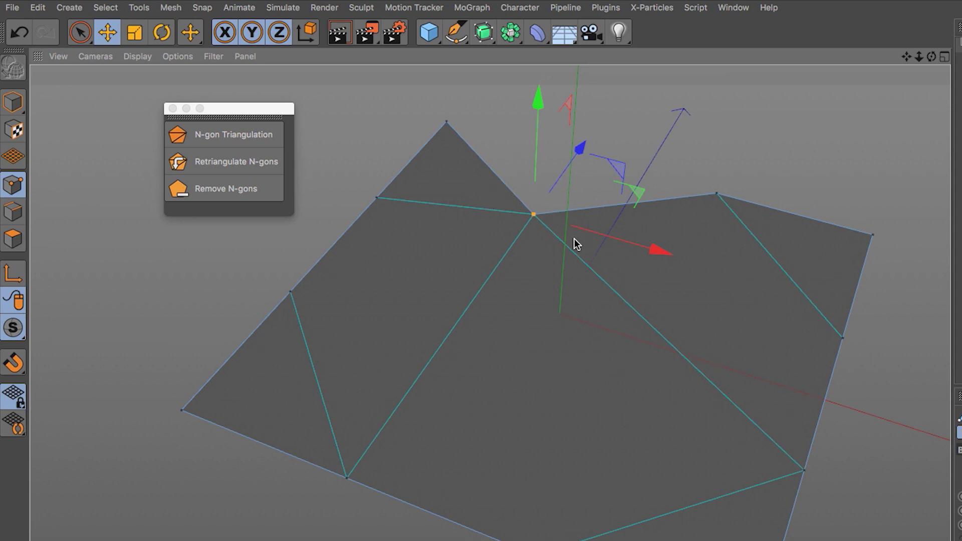
{"action": "left_click", "coordinate": [20, 33]}
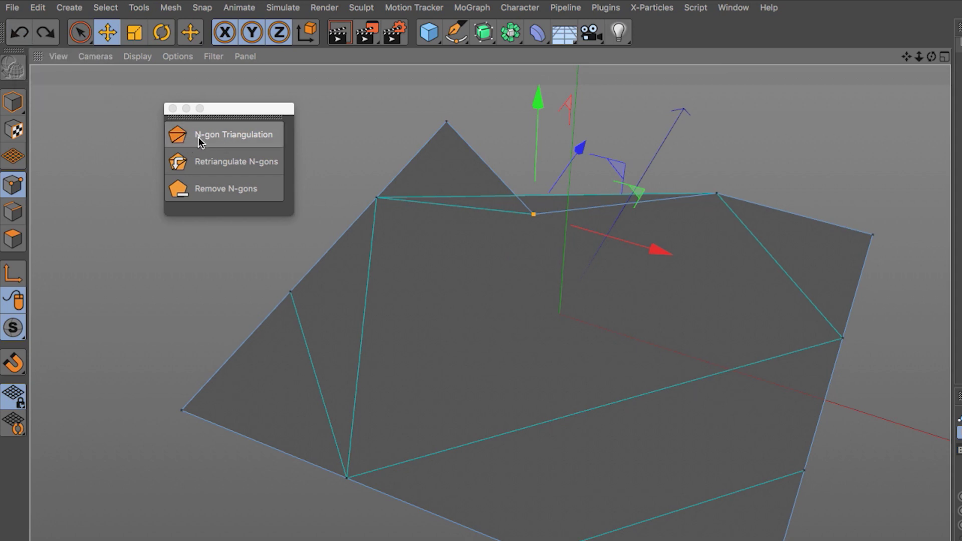
Turn on N-gon Triangulation and move the displaced far-edge point slightly along Z and one side-edge point inward.
{"action": "left_click", "coordinate": [248, 139]}
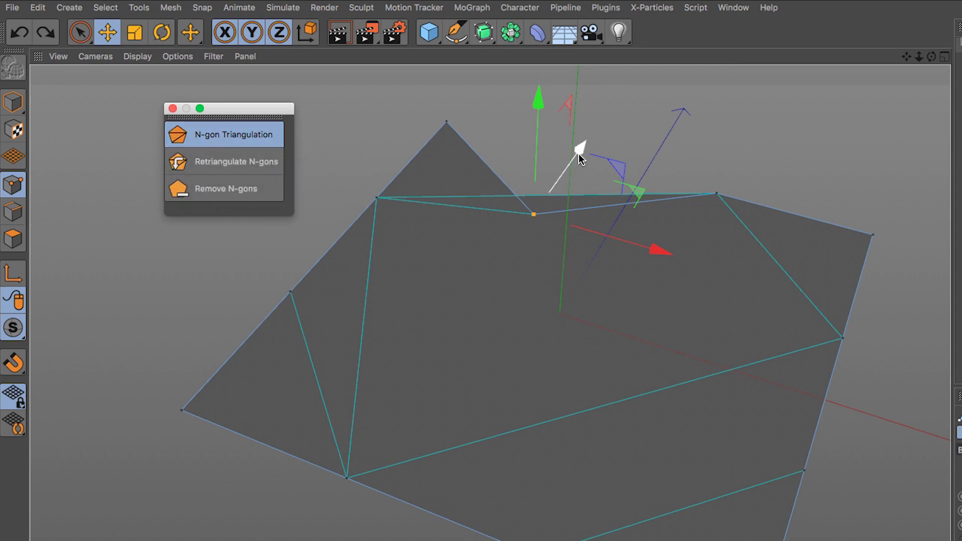
{"action": "left_click_drag", "start_coordinate": [578, 155], "coordinate": [584, 146]}
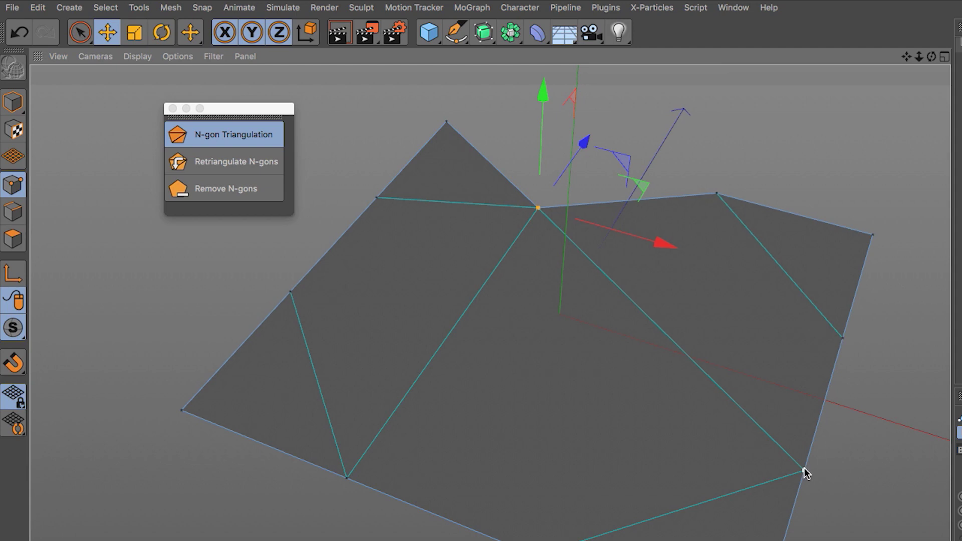
{"action": "left_click", "coordinate": [842, 338]}
{"action": "left_click_drag", "start_coordinate": [933, 302], "coordinate": [863, 319]}
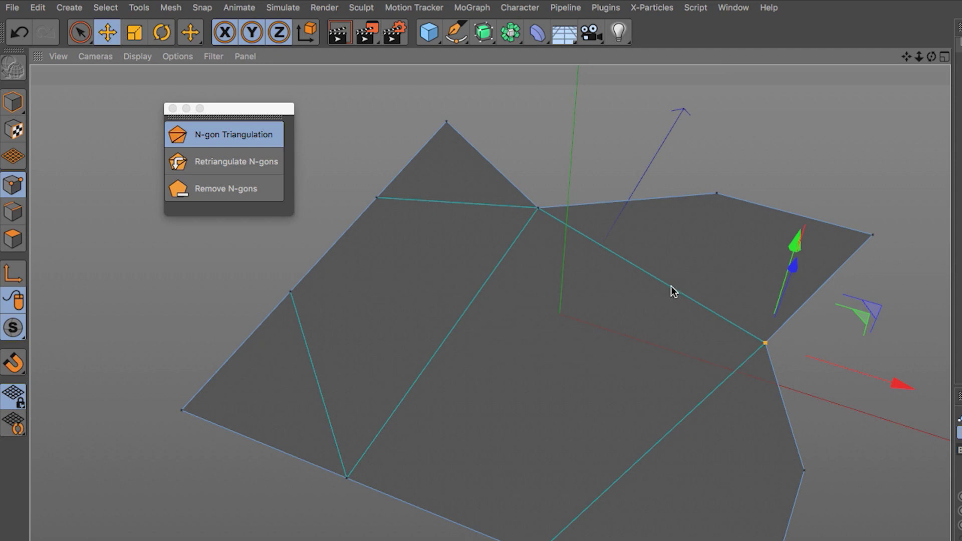
Turn off N-gon Triangulation and move the other inner point of the far edge slightly inward.
{"action": "left_click", "coordinate": [231, 139]}
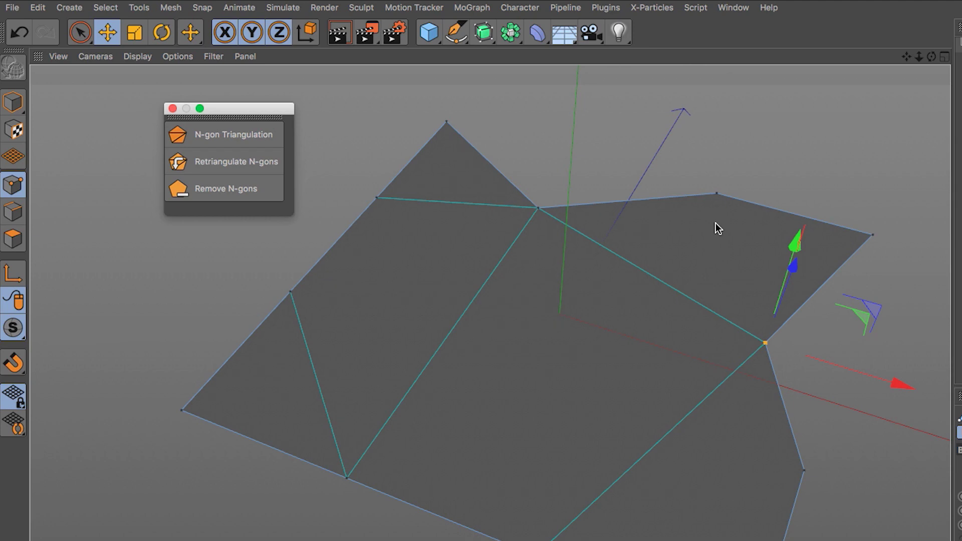
{"action": "left_click", "coordinate": [717, 194]}
{"action": "left_click_drag", "start_coordinate": [740, 129], "coordinate": [731, 168]}
{"action": "left_click_drag", "start_coordinate": [842, 204], "coordinate": [867, 187], "text": "alt"}
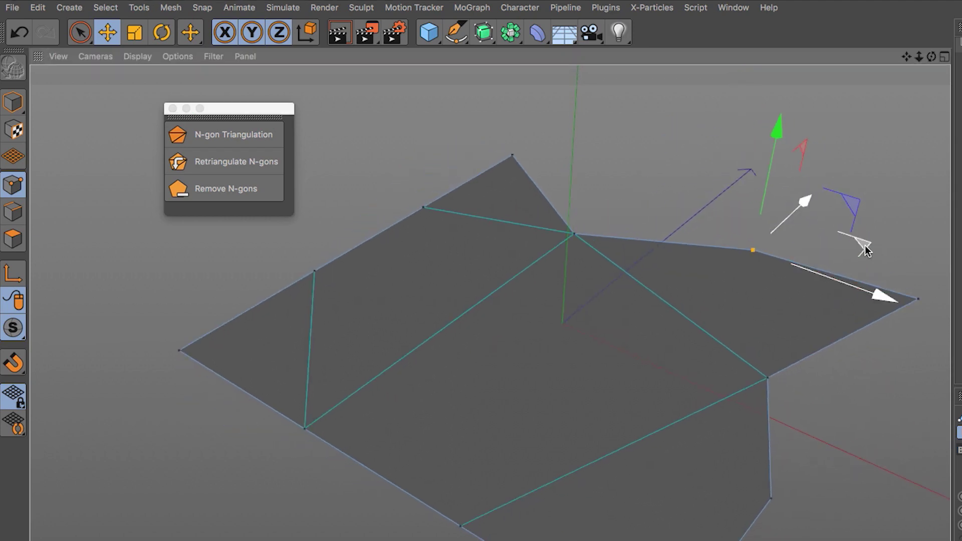
Move the selected far-edge point inward until it lies close to the internal triangulation line between its neighbouring points.
{"action": "left_click_drag", "start_coordinate": [862, 245], "coordinate": [765, 289]}
{"action": "left_click_drag", "start_coordinate": [691, 294], "coordinate": [713, 275], "text": "alt"}
{"action": "left_click_drag", "start_coordinate": [701, 239], "coordinate": [705, 229]}
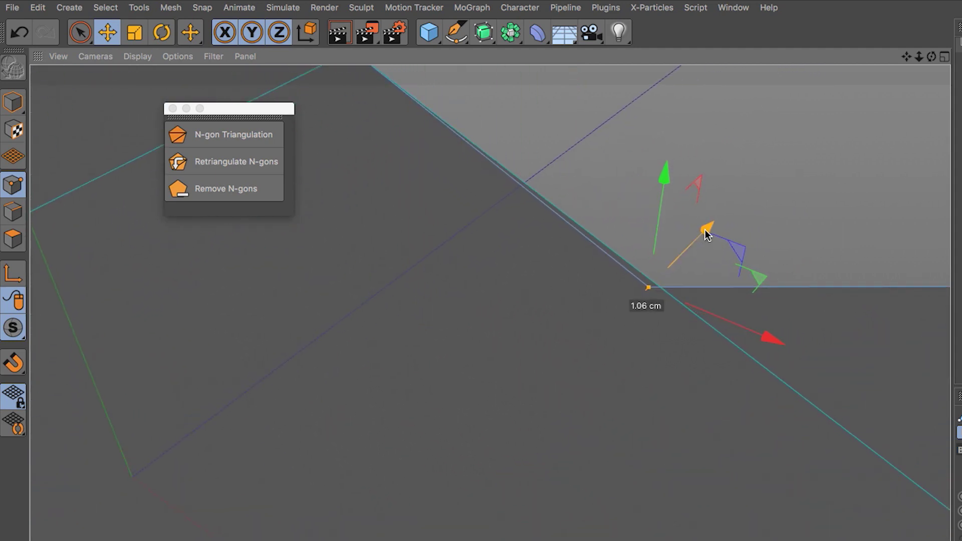
{"action": "right_click_drag", "start_coordinate": [716, 285], "coordinate": [506, 381], "text": "alt"}
{"action": "middle_click_drag", "start_coordinate": [697, 354], "coordinate": [616, 339], "text": "alt"}
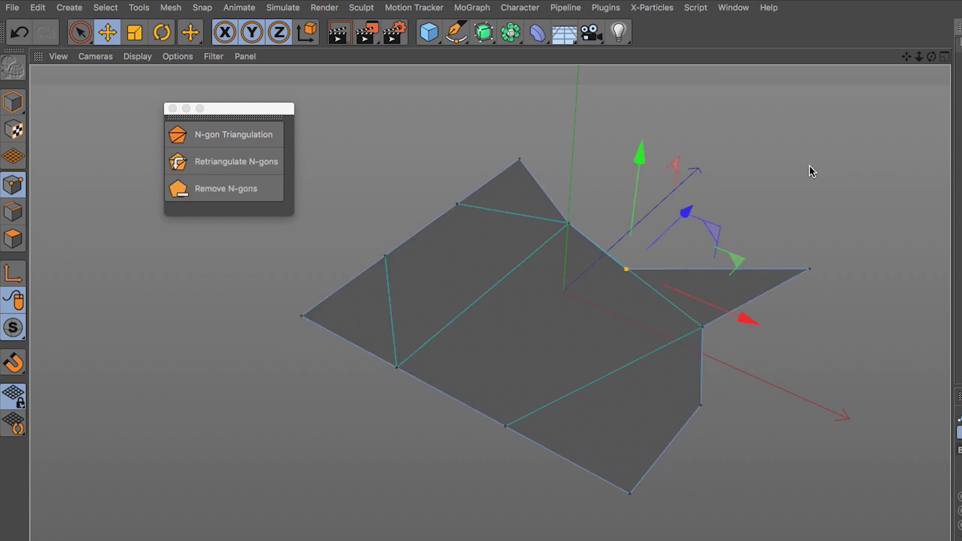
Try a Line Cut from the displaced far-edge point across the n-gon to the opposite edge.
{"action": "left_click", "coordinate": [173, 7]}
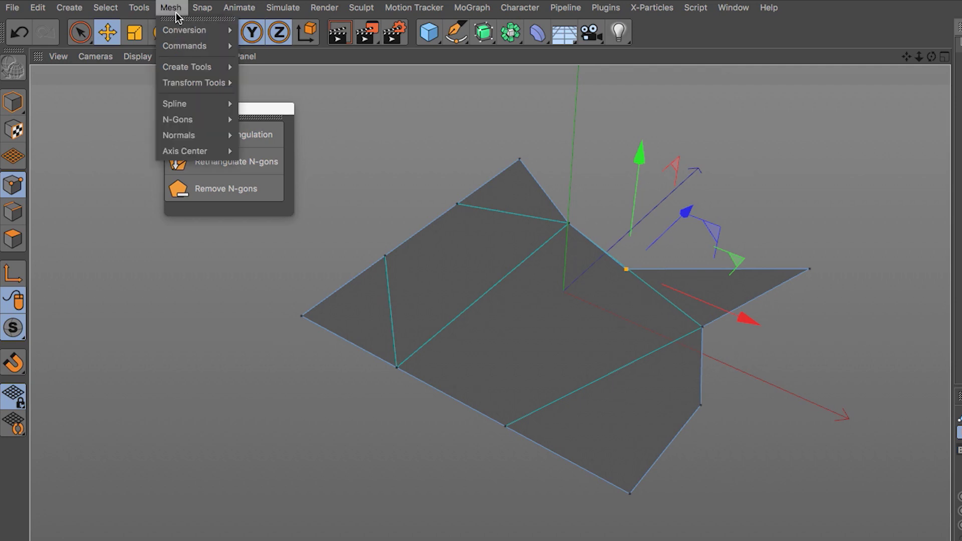
{"action": "mouse_move", "coordinate": [184, 73]}
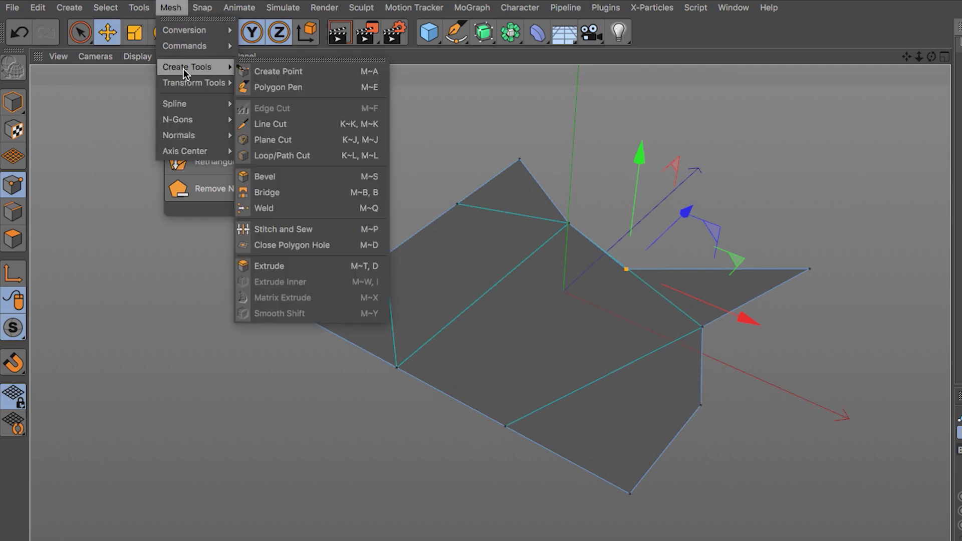
{"action": "left_click", "coordinate": [276, 127]}
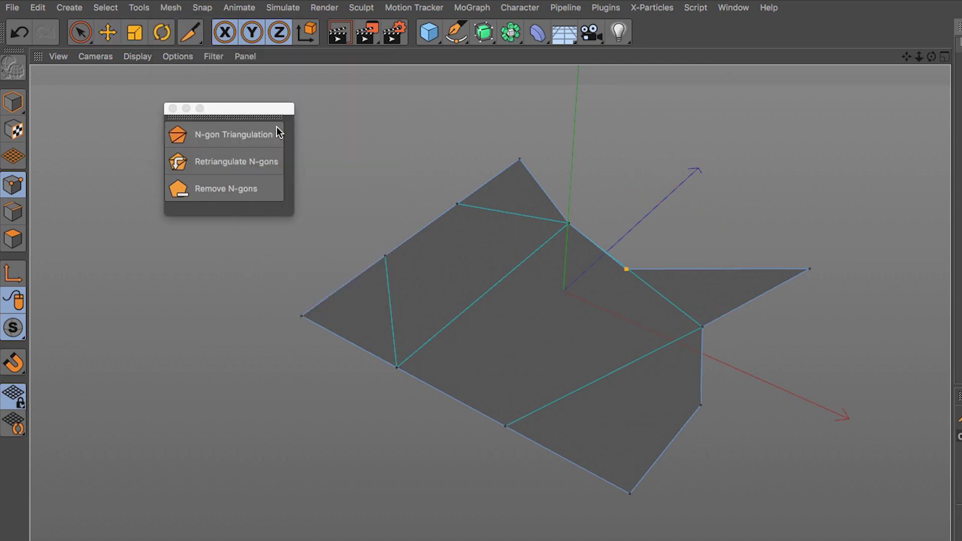
{"action": "left_click_drag", "start_coordinate": [620, 281], "coordinate": [706, 261]}
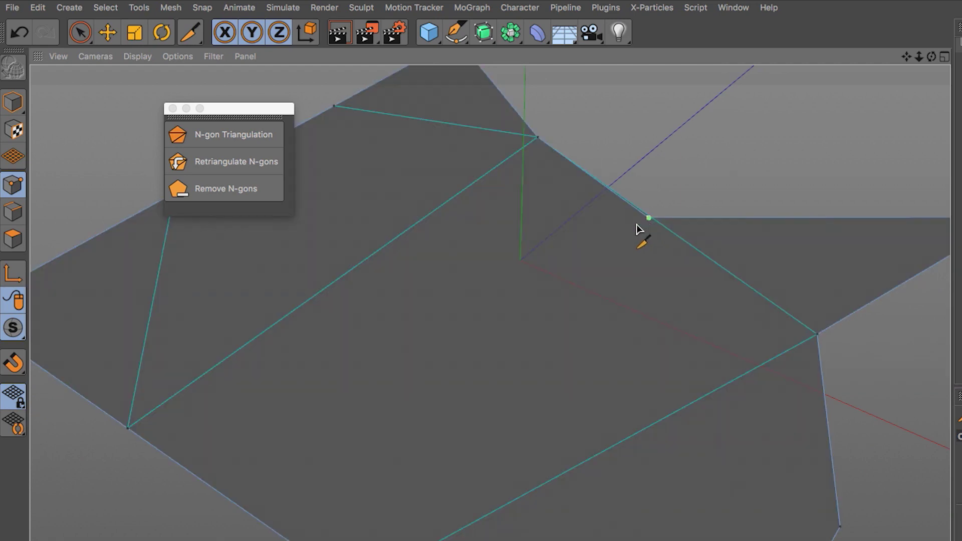
{"action": "left_click", "coordinate": [648, 218]}
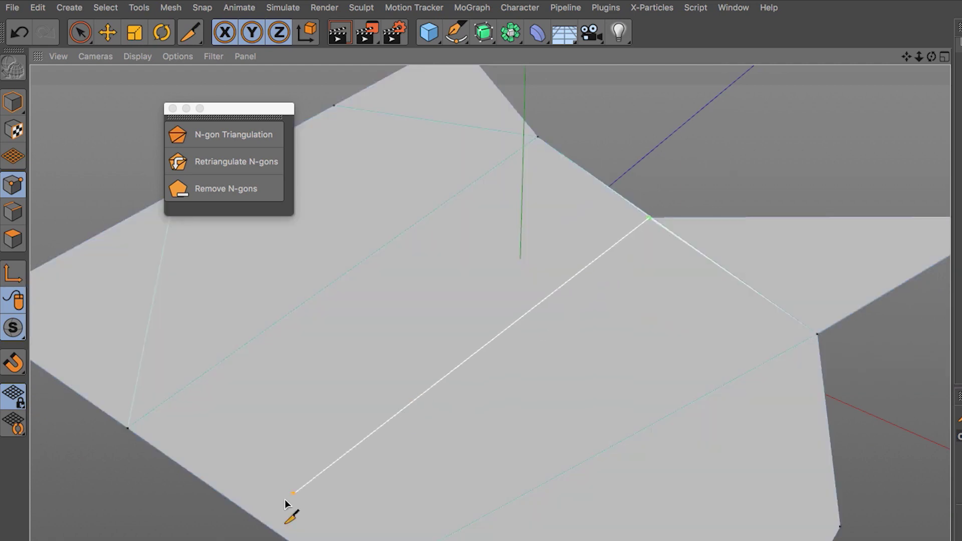
{"action": "key", "text": "Escape"}
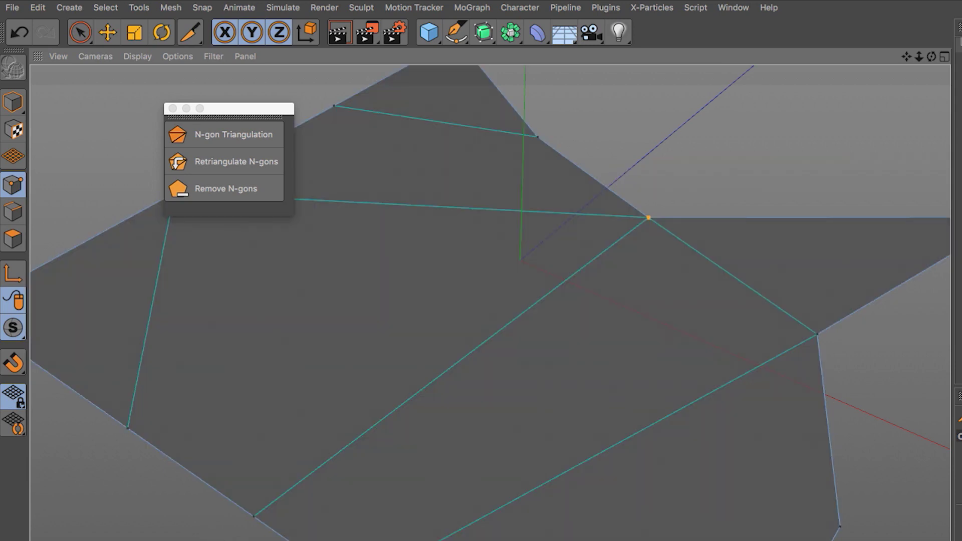
Hide the N-gon Lines in the viewport and undo the line cut.
{"action": "left_click", "coordinate": [220, 56]}
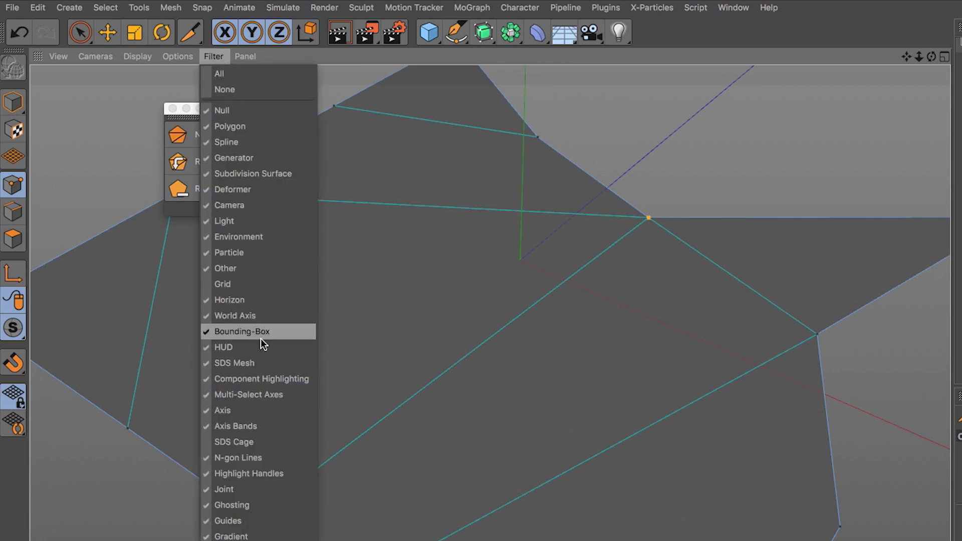
{"action": "left_click", "coordinate": [255, 456]}
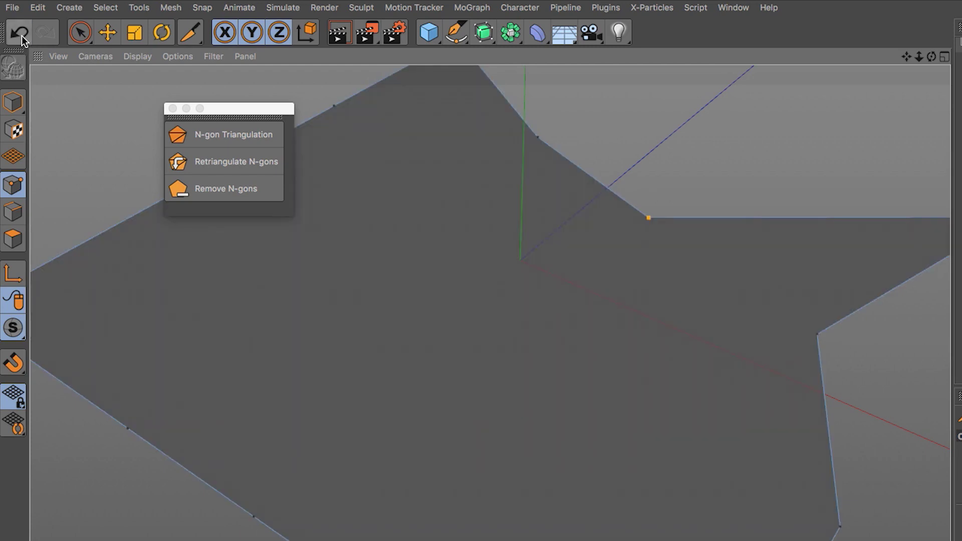
{"action": "left_click", "coordinate": [22, 35]}
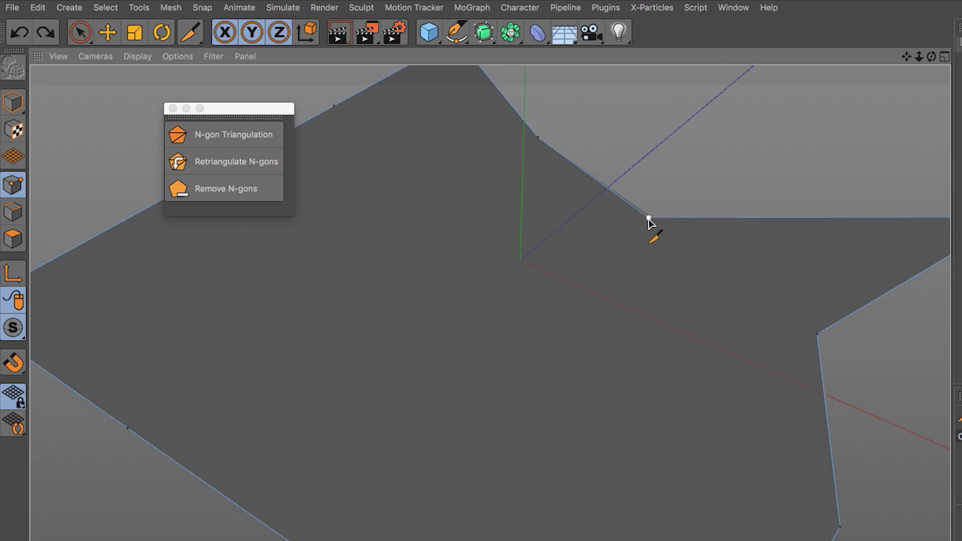
Try the line cut from the displaced point to the opposite edge with the n-gon lines hidden, and undo it.
{"action": "left_click", "coordinate": [649, 219]}
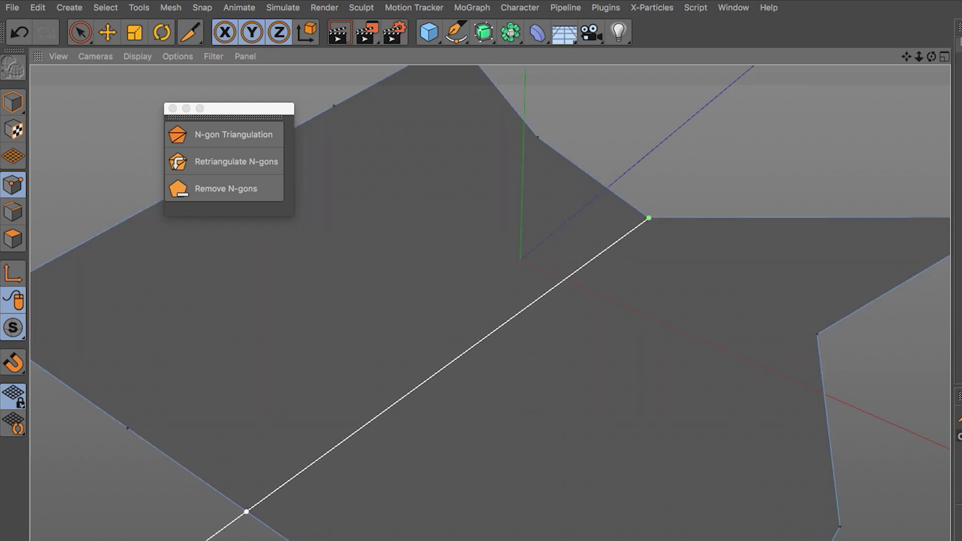
{"action": "key", "text": "Escape"}
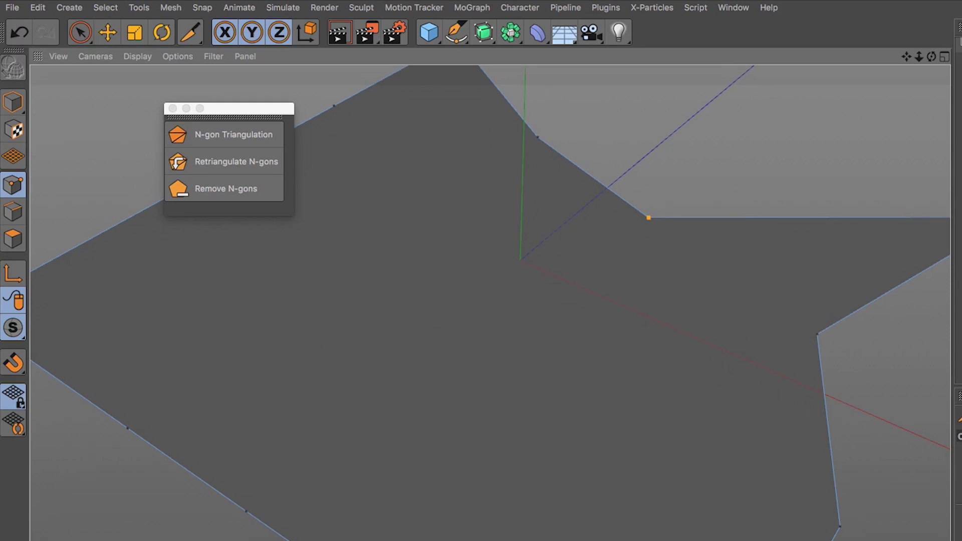
{"action": "key", "text": "ctrl+z"}
Try a line cut across the pointed corner beside the displaced point, and undo it.
{"action": "left_click", "coordinate": [780, 145]}
{"action": "left_click", "coordinate": [888, 373]}
{"action": "key", "text": "Escape"}
{"action": "key", "text": "ctrl+z"}
{"action": "key", "text": "ctrl+z"}
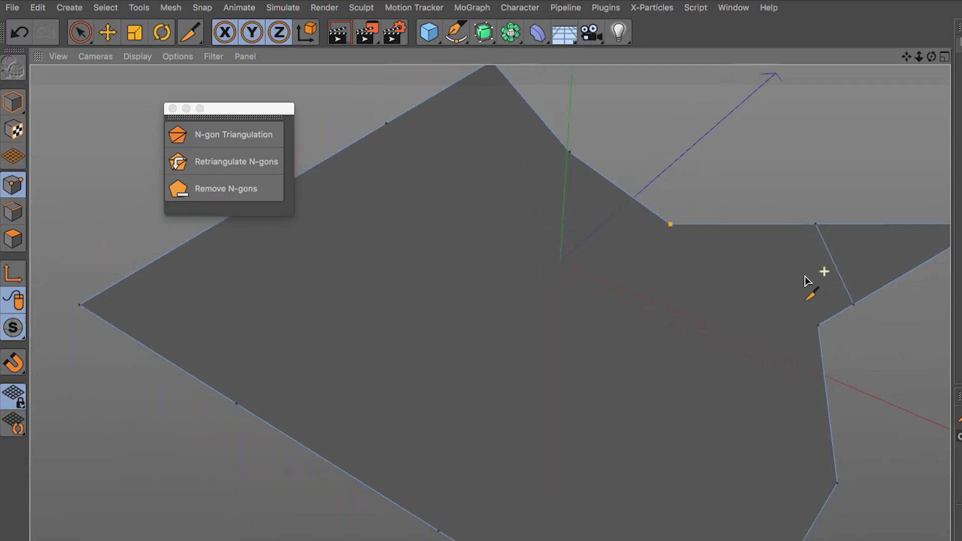
{"action": "key", "text": "ctrl+z"}
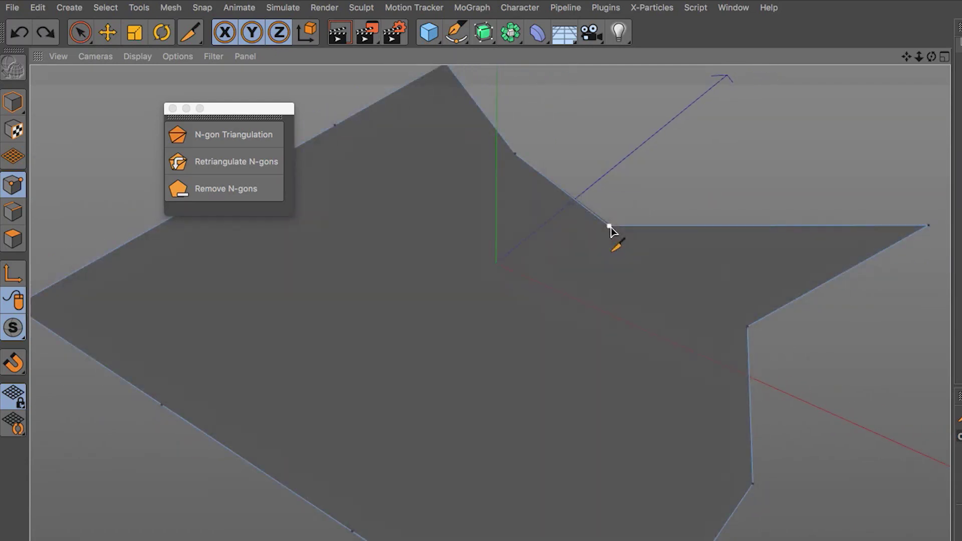
Try once more to cut from the displaced inner point past the opposite long edge, and undo the cut.
{"action": "left_click", "coordinate": [609, 226]}
{"action": "left_click", "coordinate": [241, 538]}
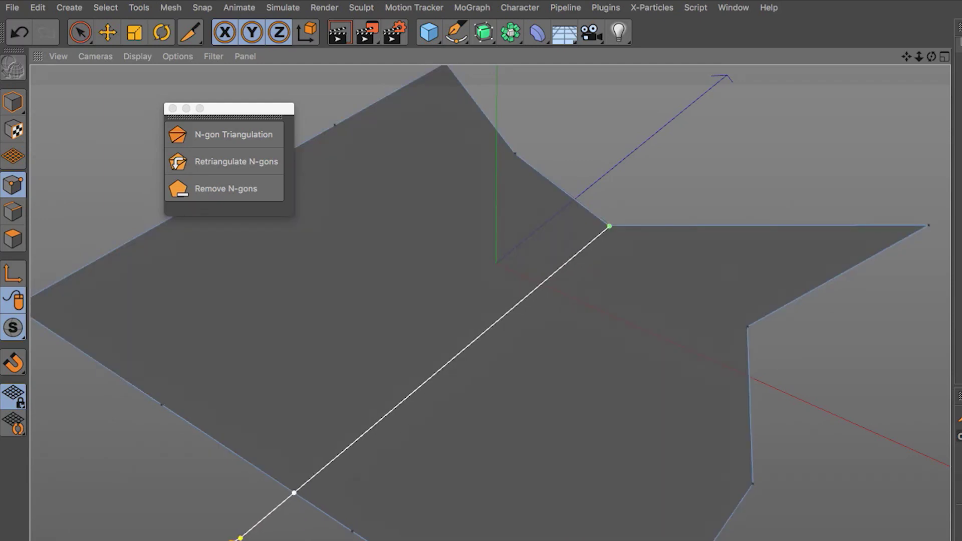
{"action": "key", "text": "Escape"}
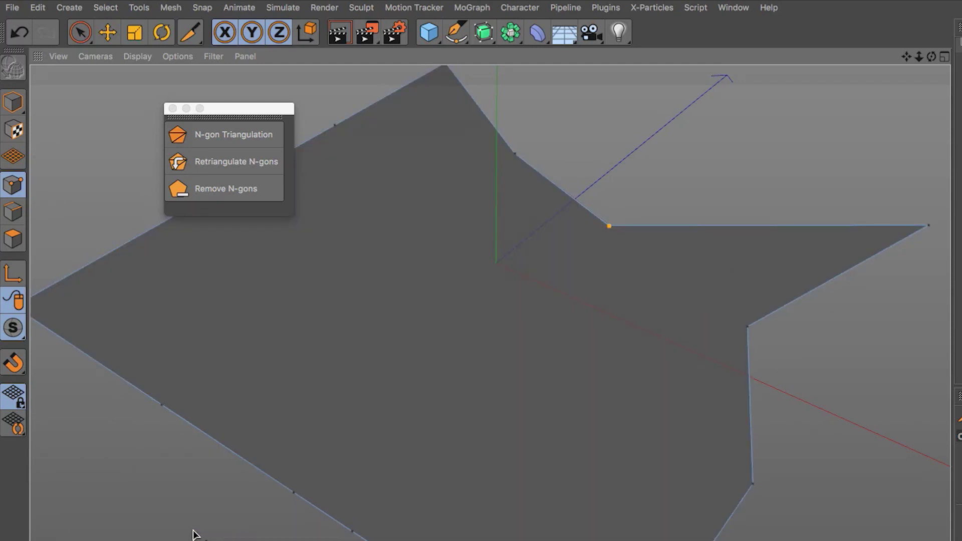
{"action": "key", "text": "ctrl+z"}
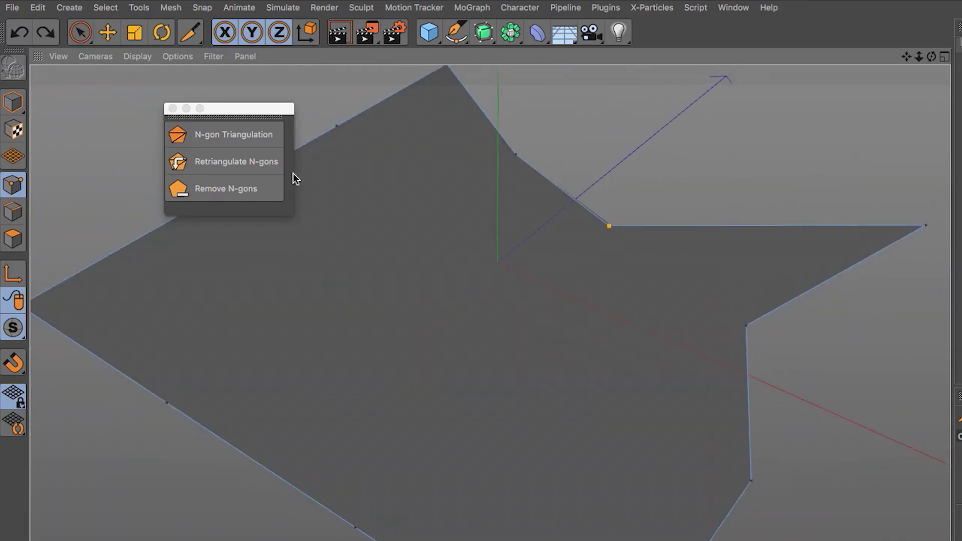
Retriangulate the n-gon and turn on N-gon Triangulation.
{"action": "left_click", "coordinate": [254, 163]}
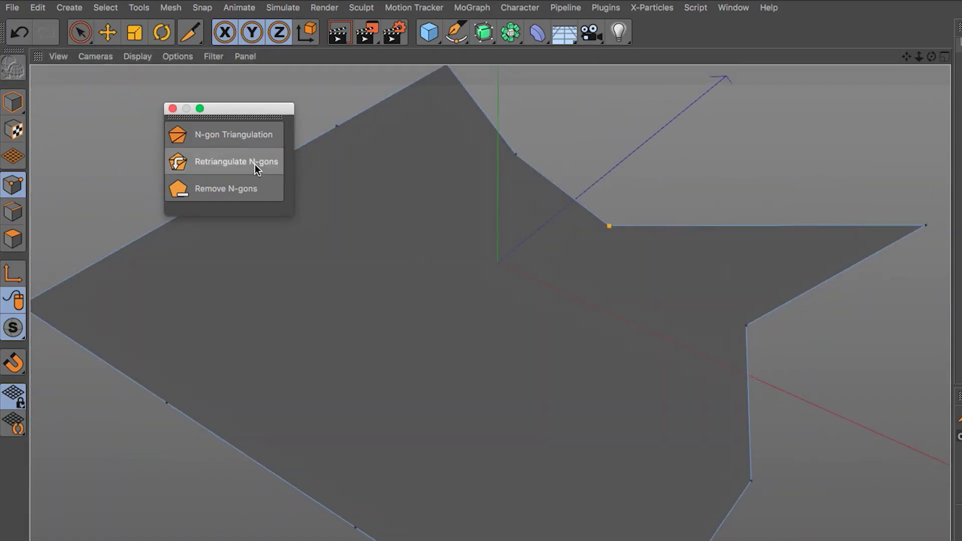
{"action": "left_click", "coordinate": [213, 140]}
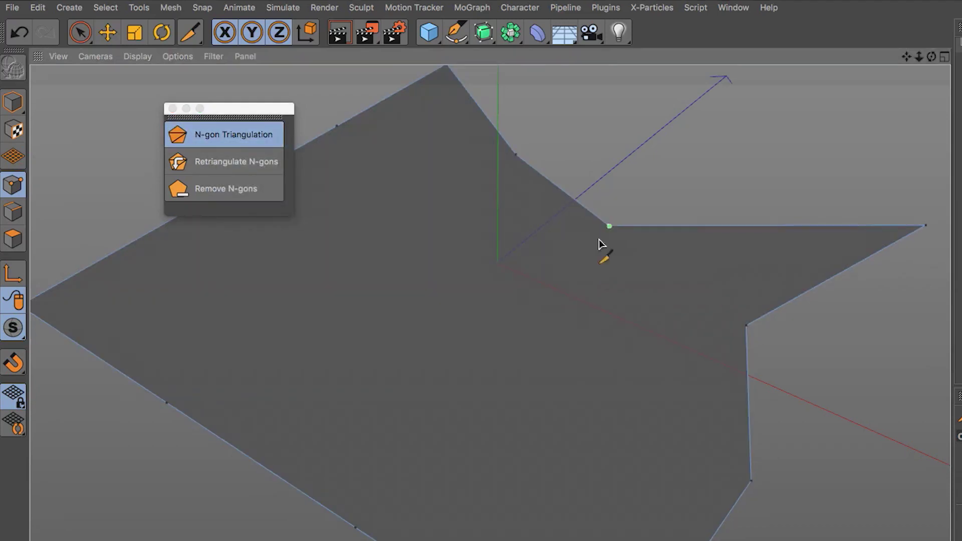
Cut a line from the displaced inner point across the n-gon to the opposite long edge.
{"action": "left_click", "coordinate": [609, 227]}
{"action": "left_click", "coordinate": [228, 505]}
{"action": "key", "text": "Escape"}
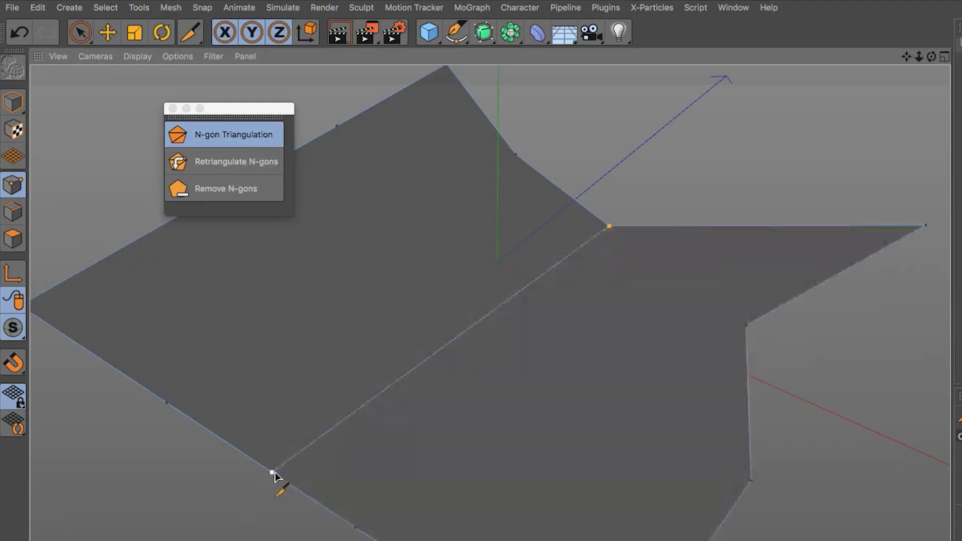